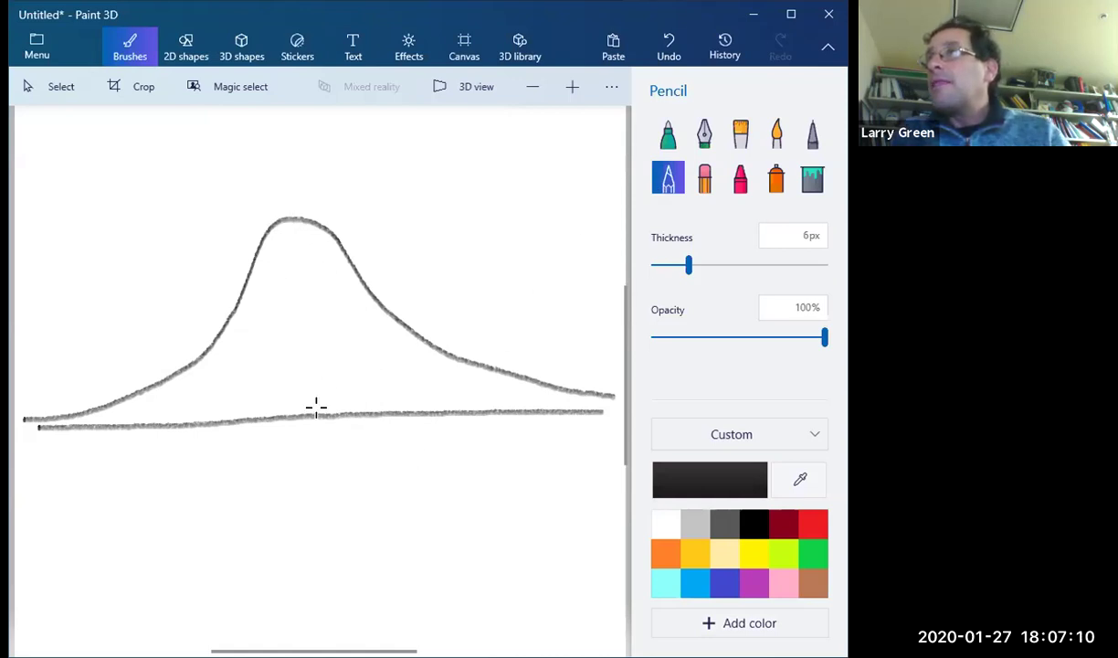
- Draw a short vertical pencil tick at the centre of the axis, beneath the curve's peak
left_click_drag(316, 406, 318, 421)
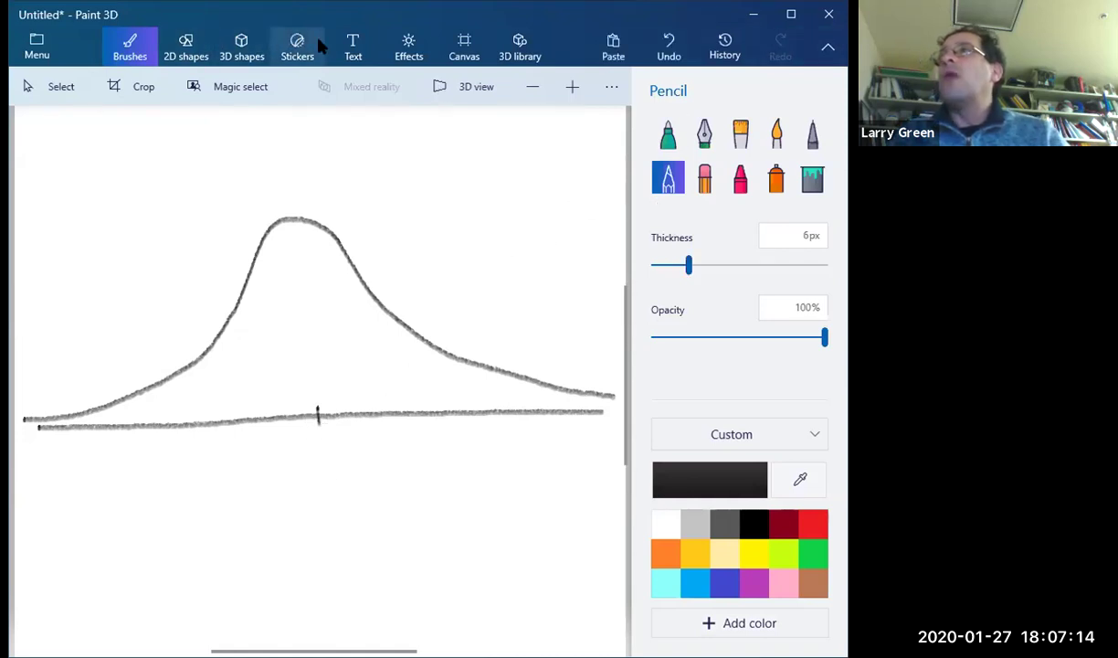
- Label the centre tick with a 2D text '0' placed just below it
left_click(349, 47)
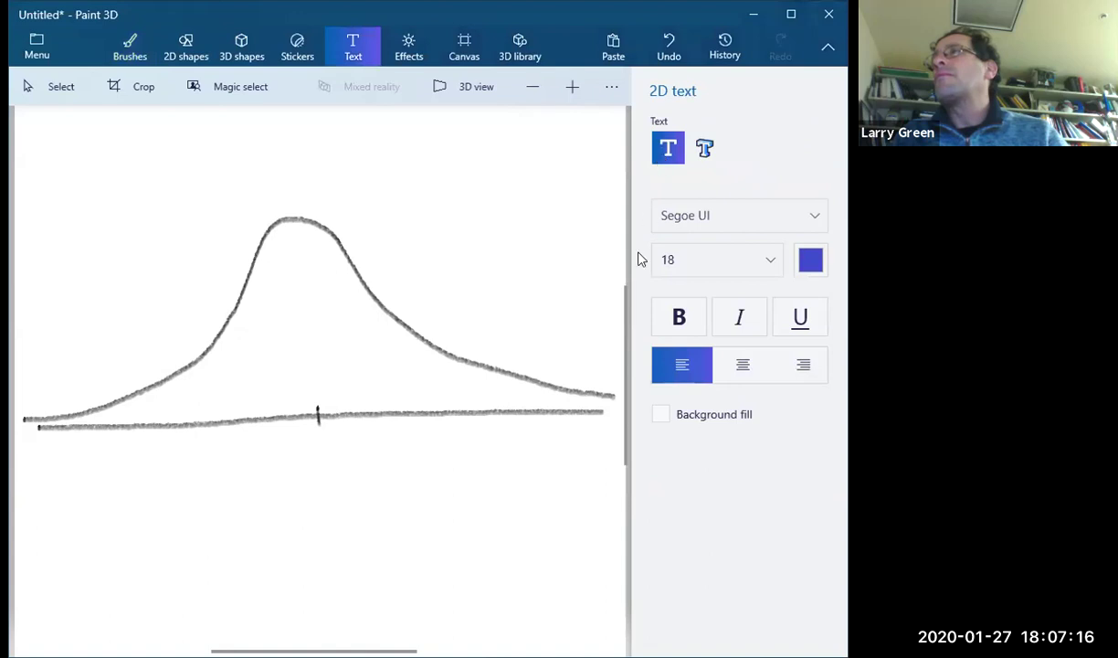
left_click(357, 443)
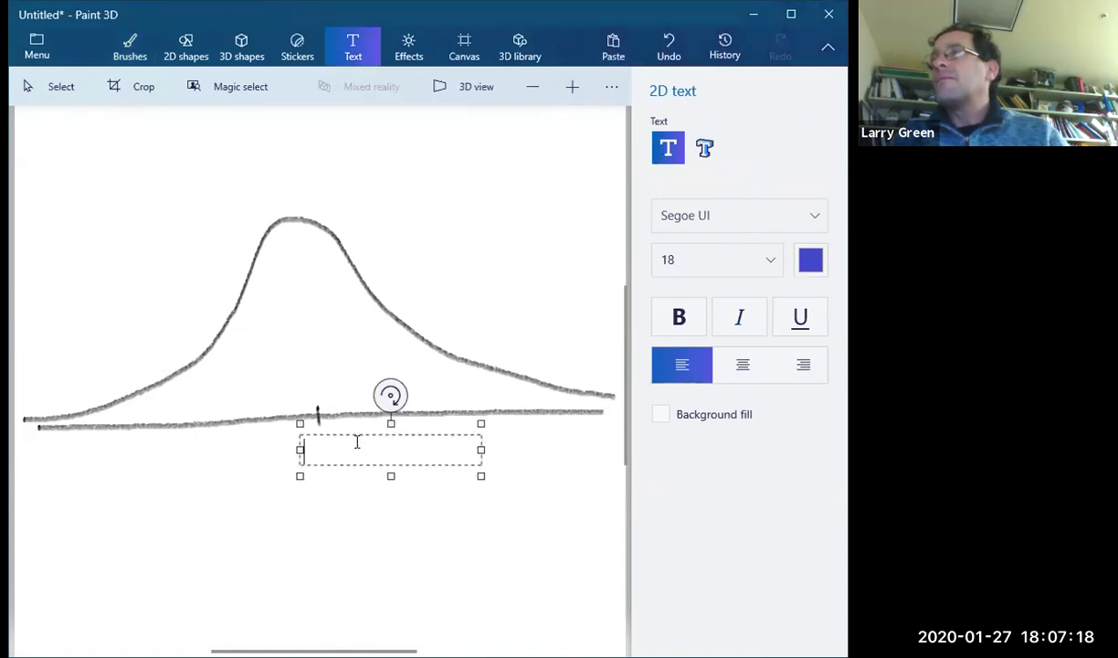
type("0")
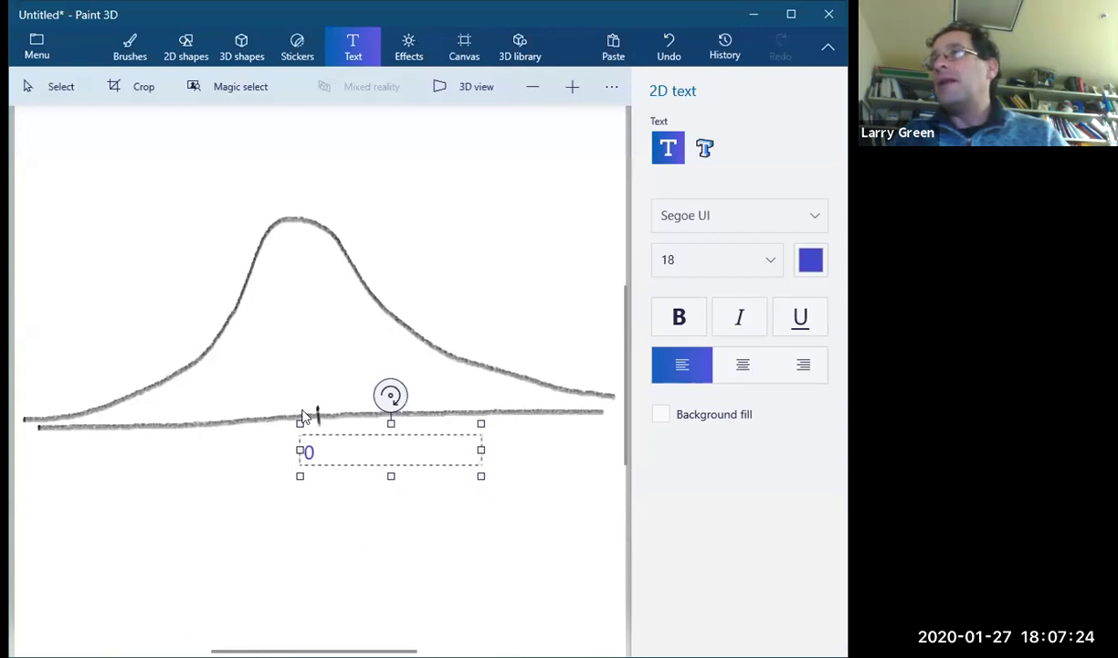
left_click_drag(321, 475, 340, 463)
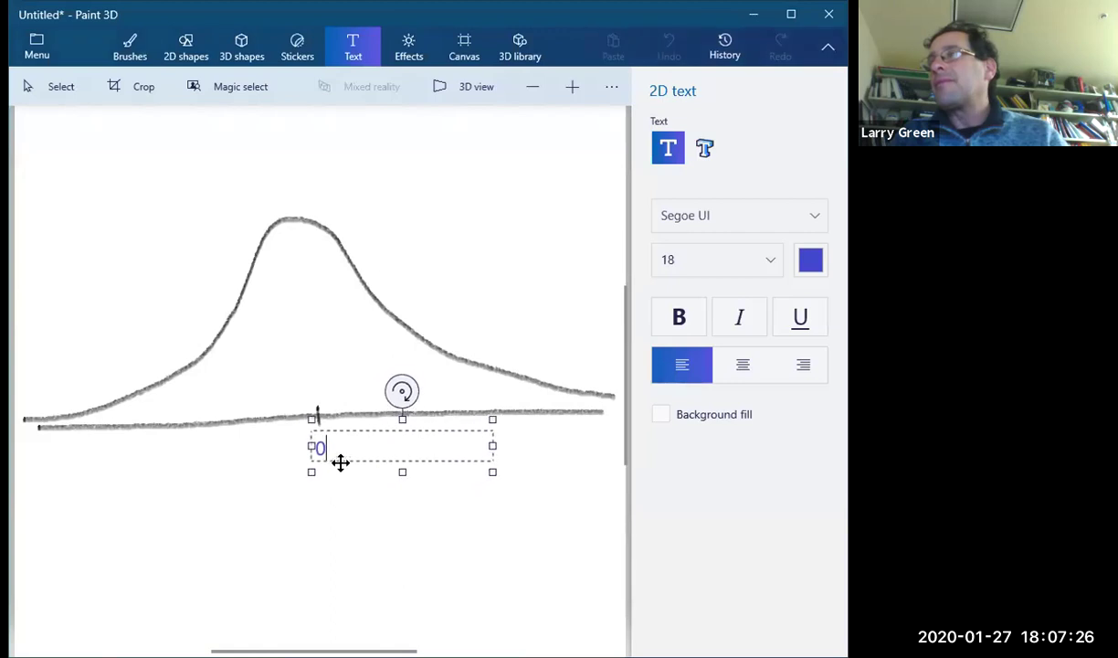
left_click(344, 484)
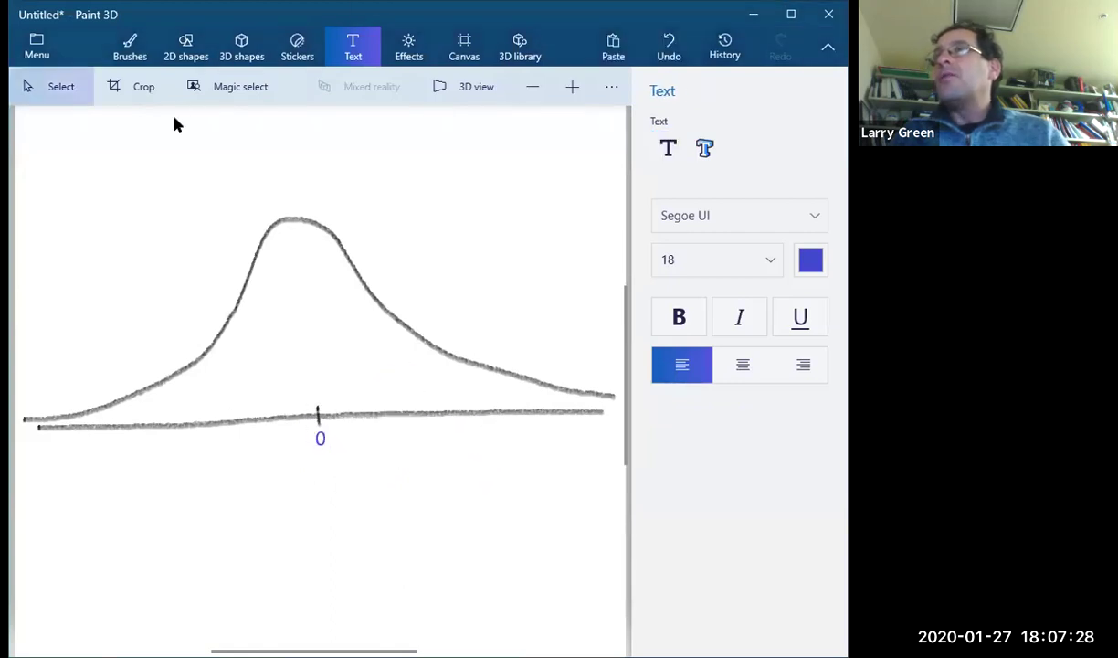
- Add the caption 'z ~ N(0,1)' below the left end of the axis
left_click(665, 151)
left_click(42, 516)
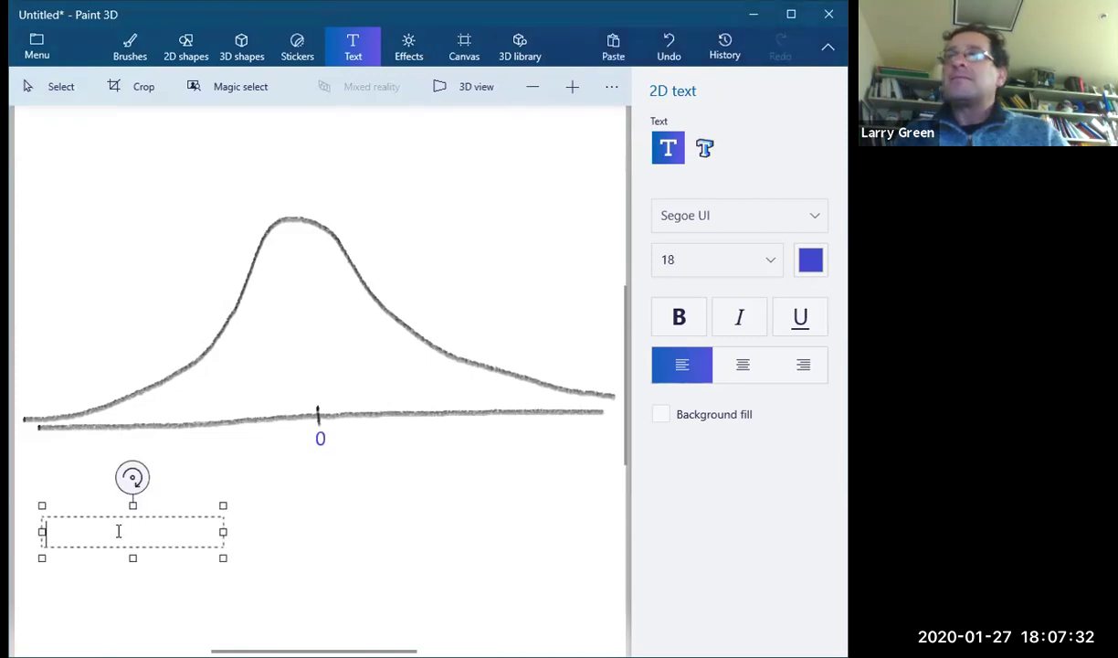
type("z ")
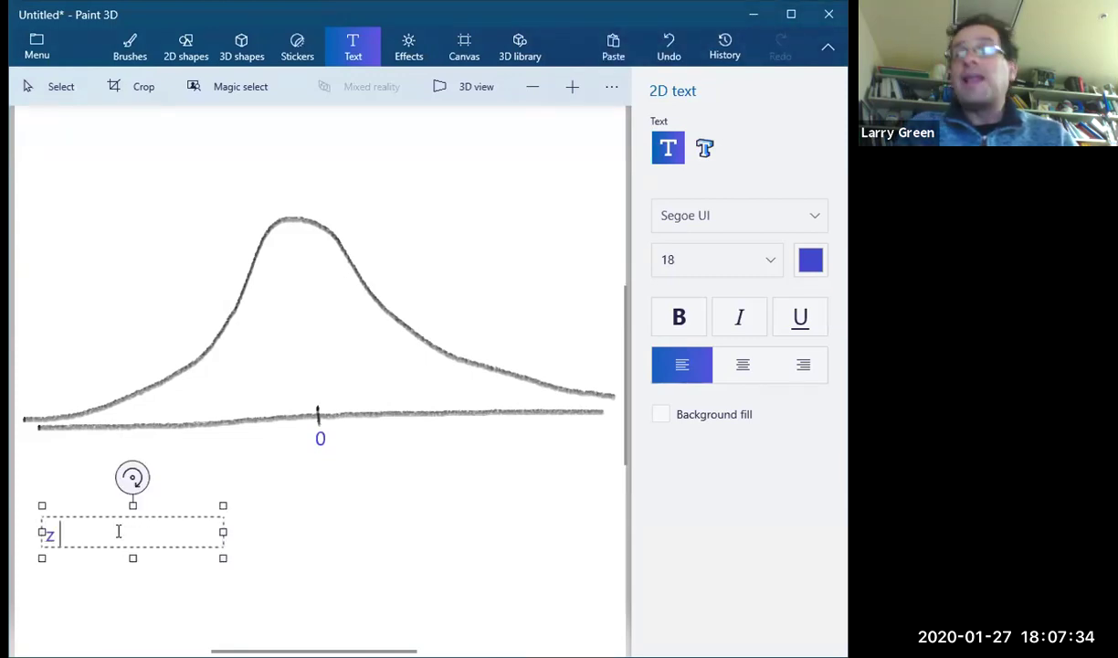
type("~")
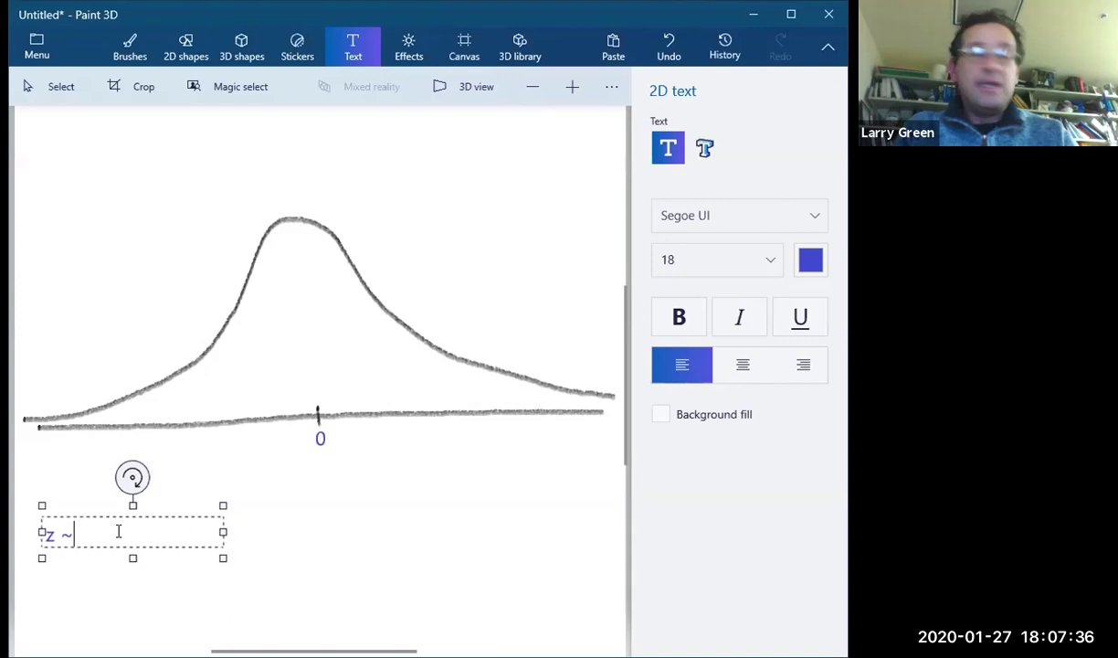
type(" N(")
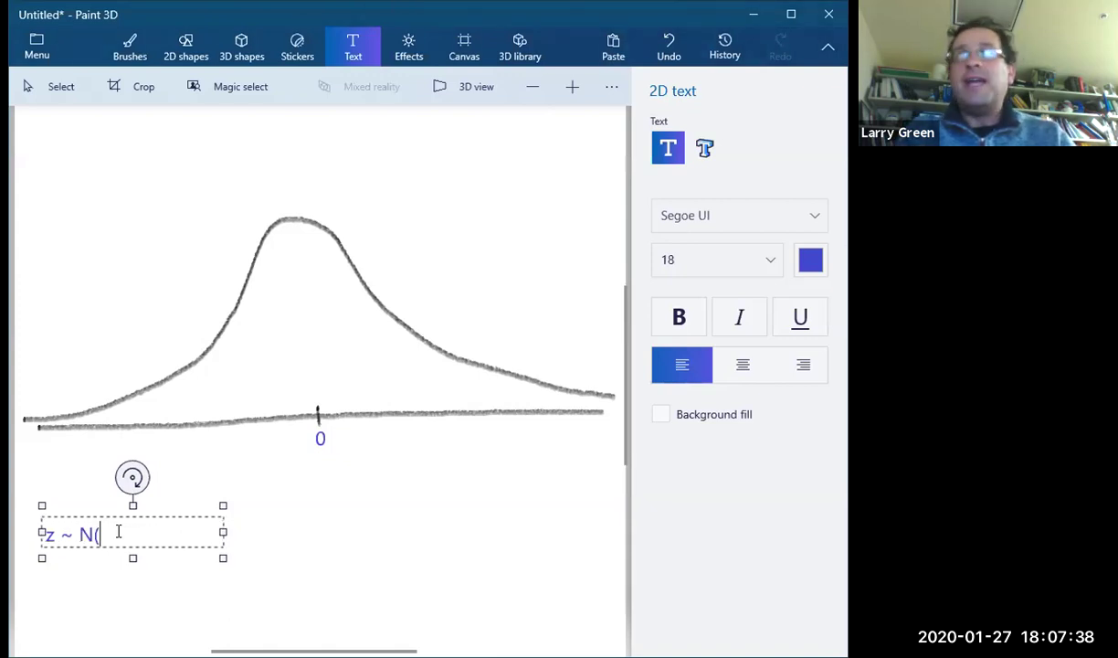
type("0,1)")
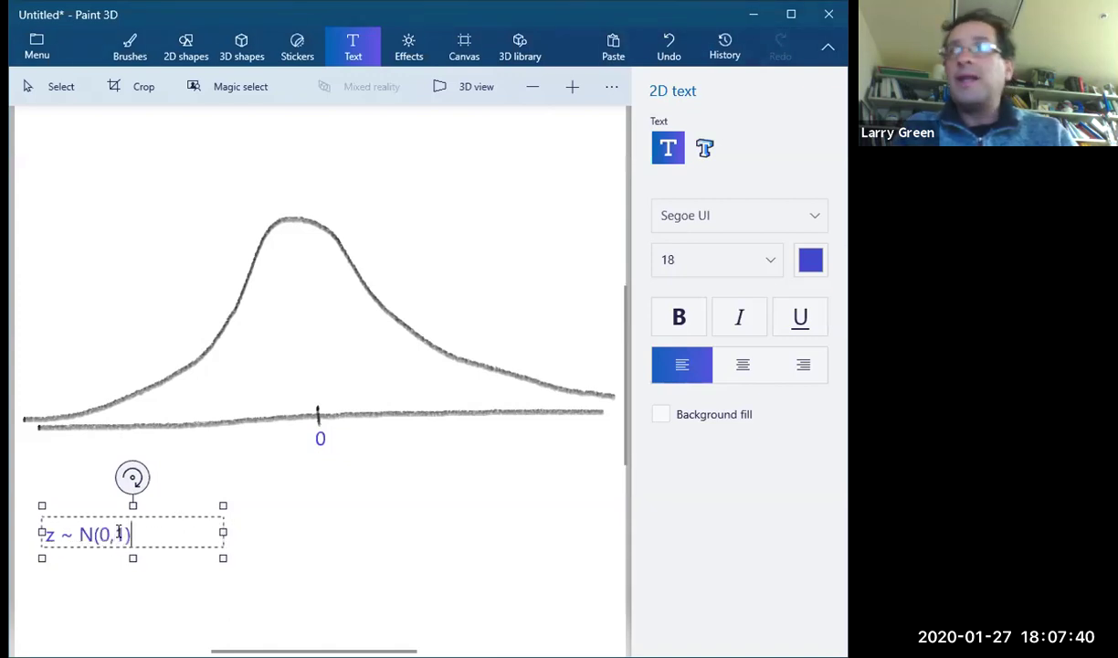
left_click(311, 567)
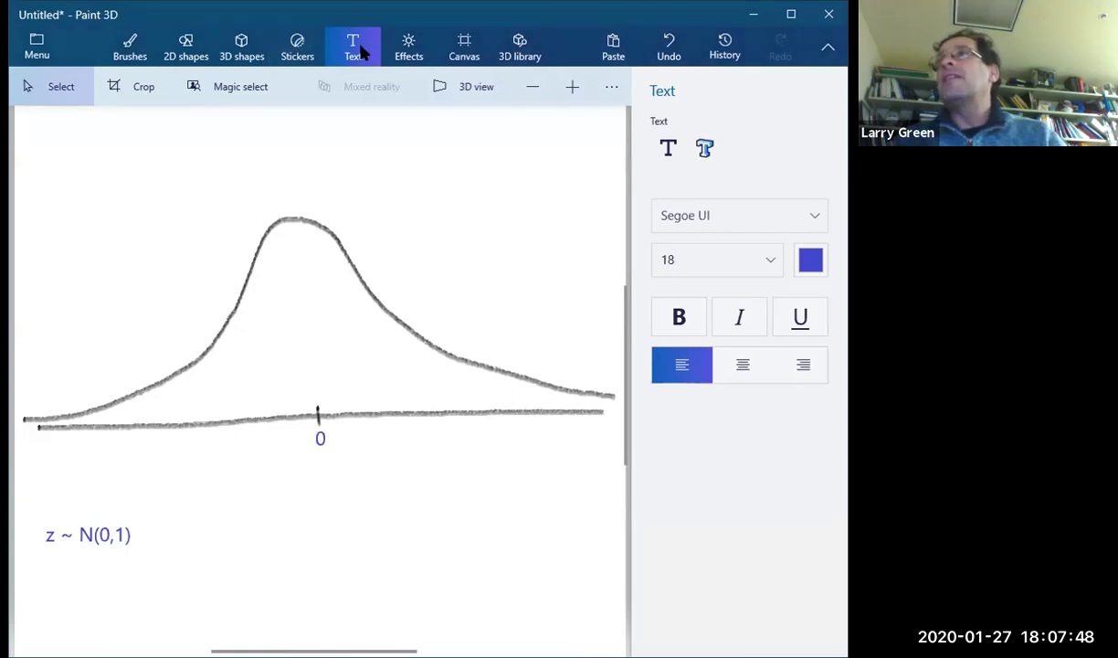
- Pencil vertical boundary lines from curve to axis either side of 0 and hatch diagonally between them
left_click(129, 45)
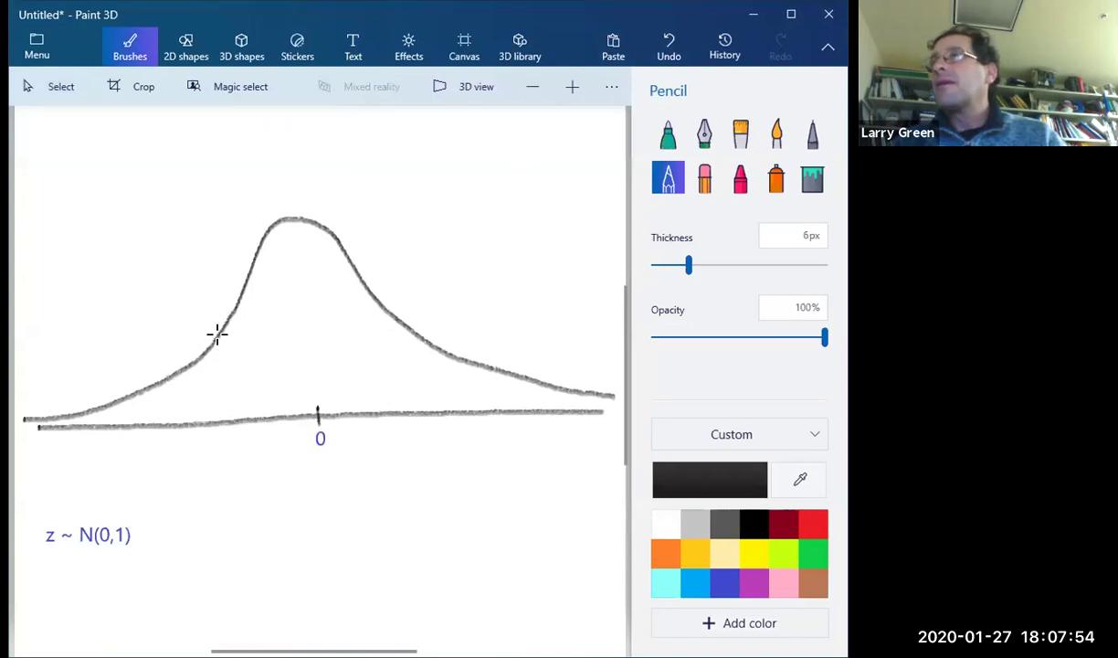
left_click_drag(217, 335, 217, 417)
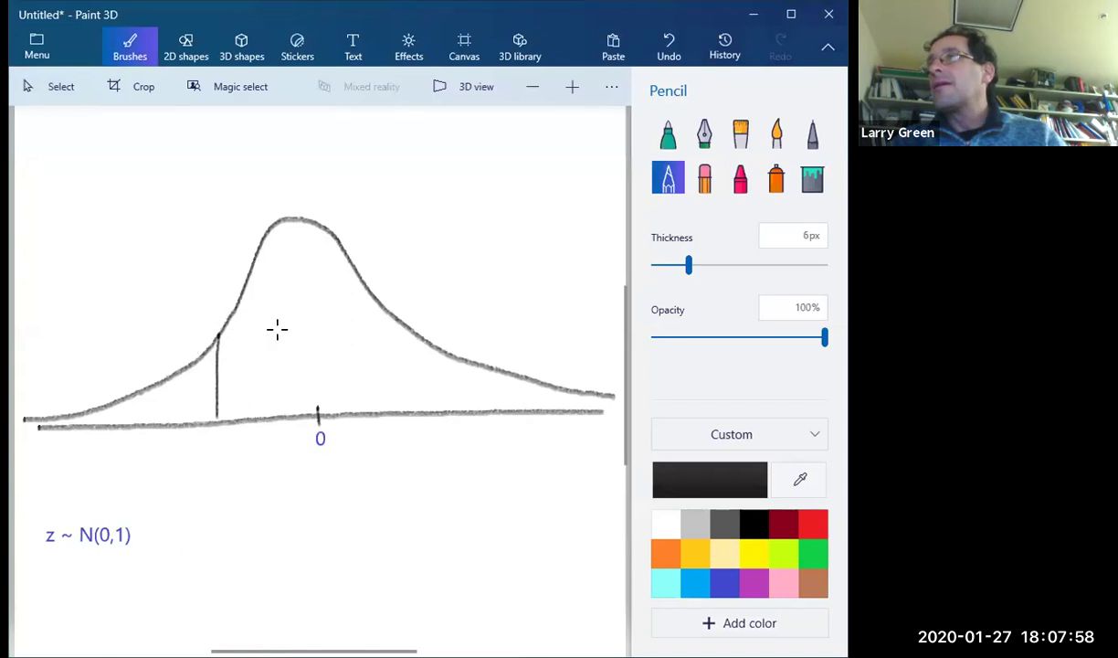
left_click_drag(402, 324, 415, 412)
left_click_drag(311, 242, 243, 376)
left_click_drag(333, 303, 288, 370)
left_click_drag(361, 343, 338, 389)
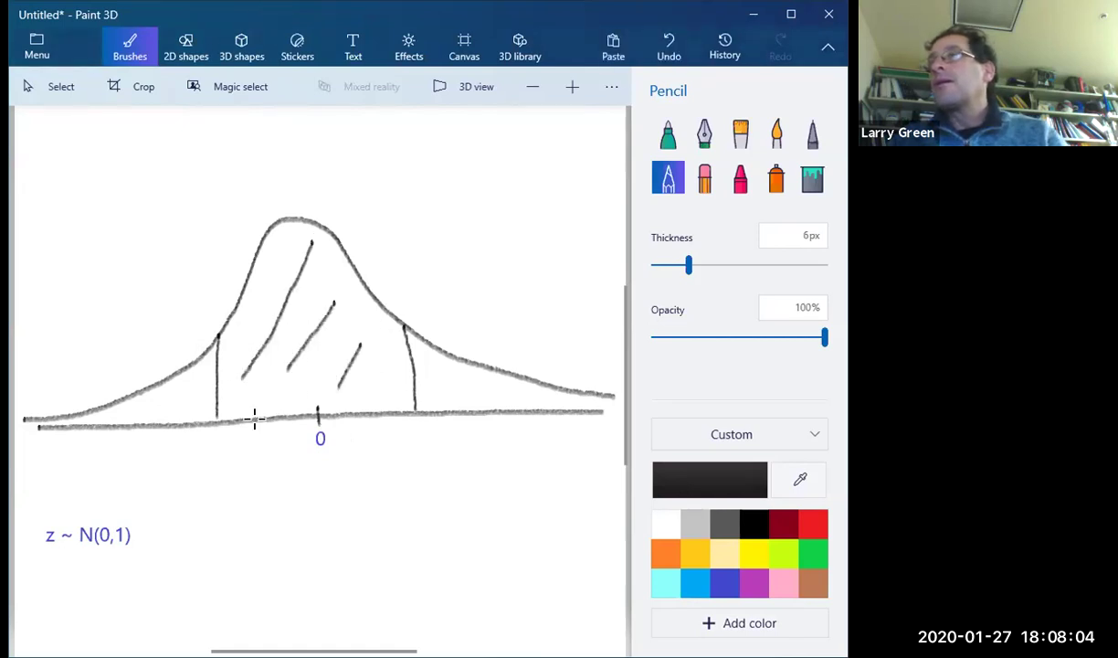
left_click_drag(406, 319, 417, 331)
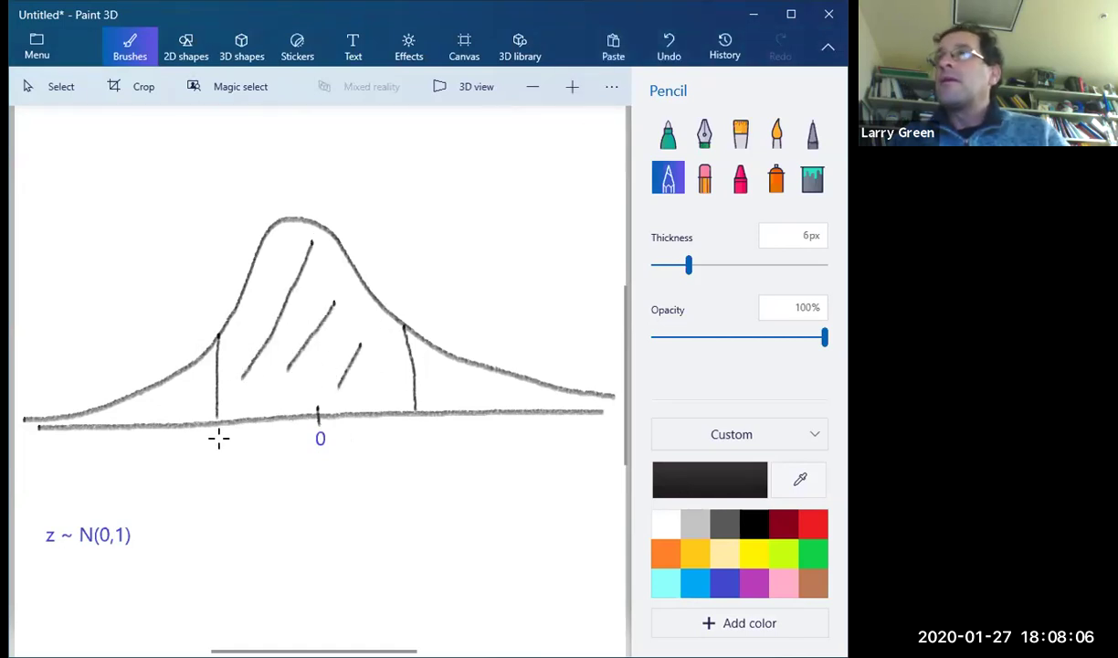
- Add ticks below the axis under both boundary lines and a curved leader up from the hatching
left_click_drag(220, 437, 215, 445)
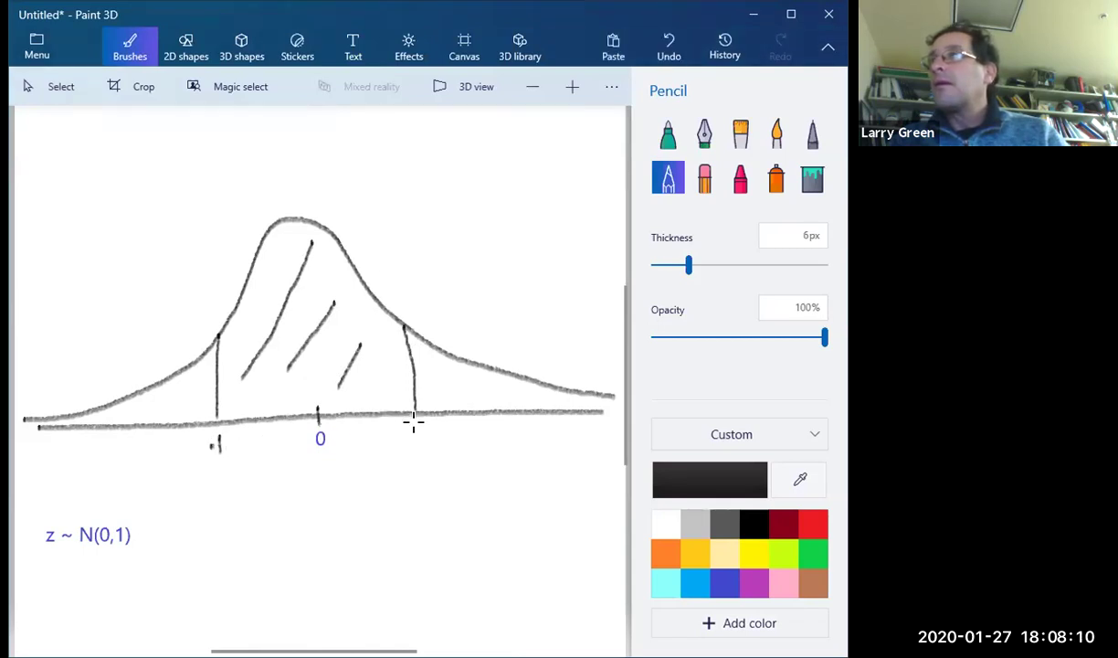
left_click_drag(418, 423, 419, 442)
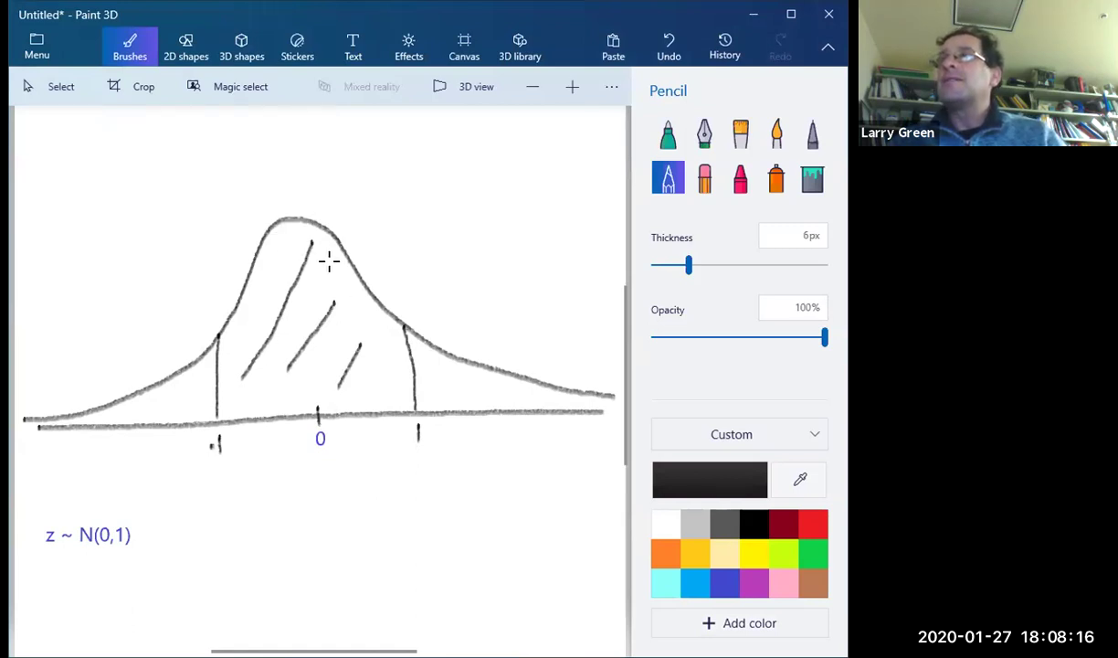
left_click_drag(331, 263, 363, 215)
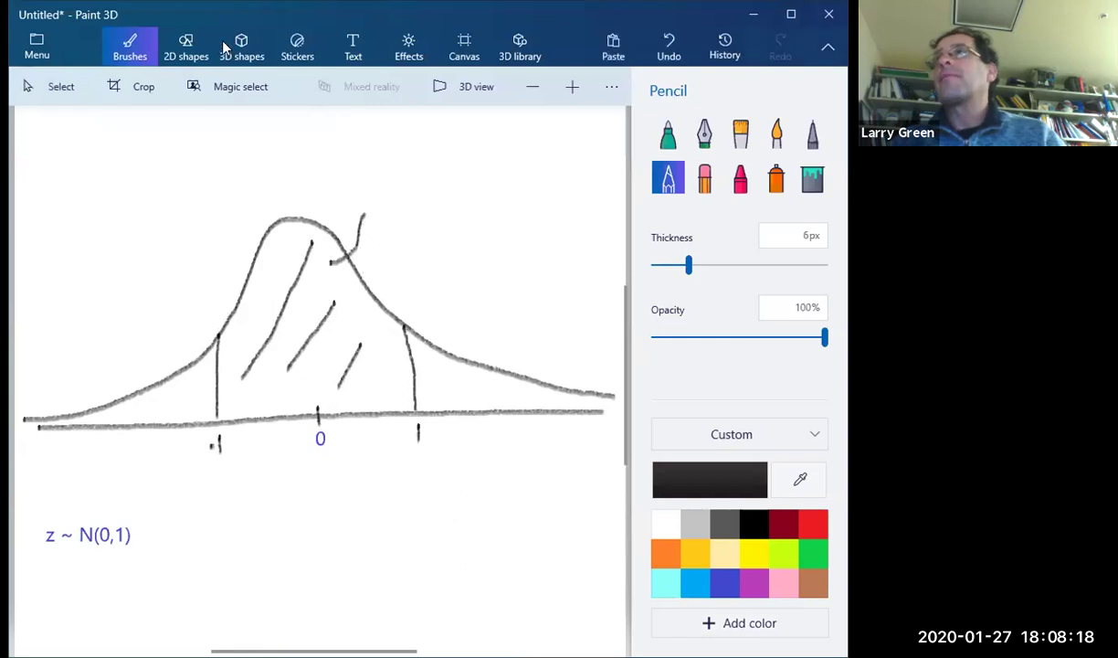
- Place a blue 2D text label '0.68' at the end of the leader line near the peak
left_click(350, 48)
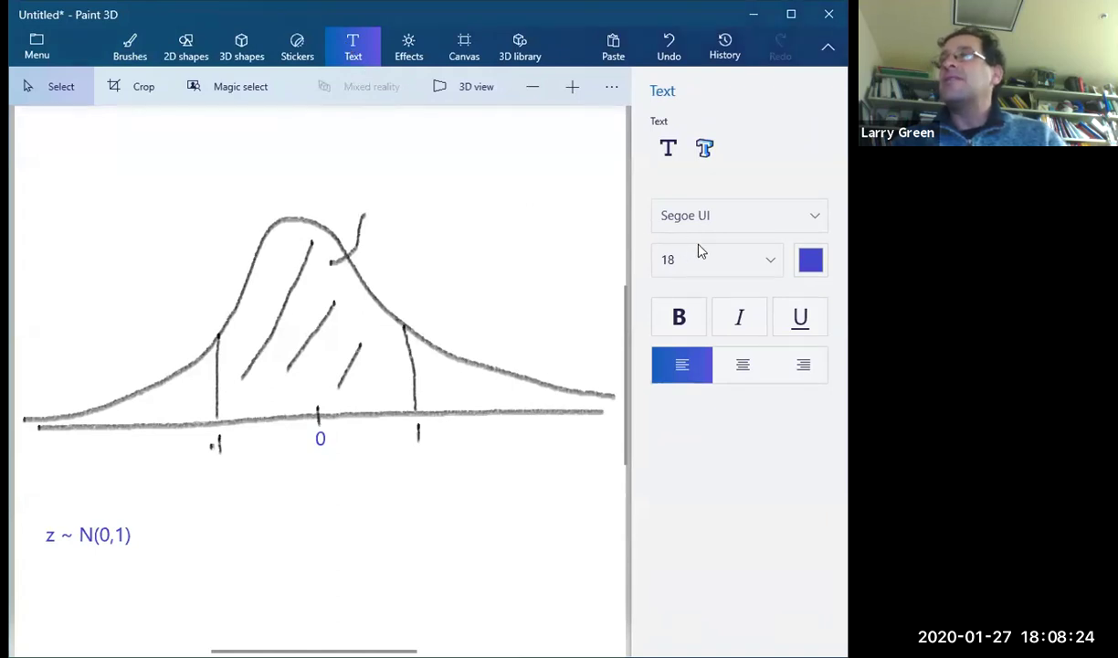
left_click(671, 149)
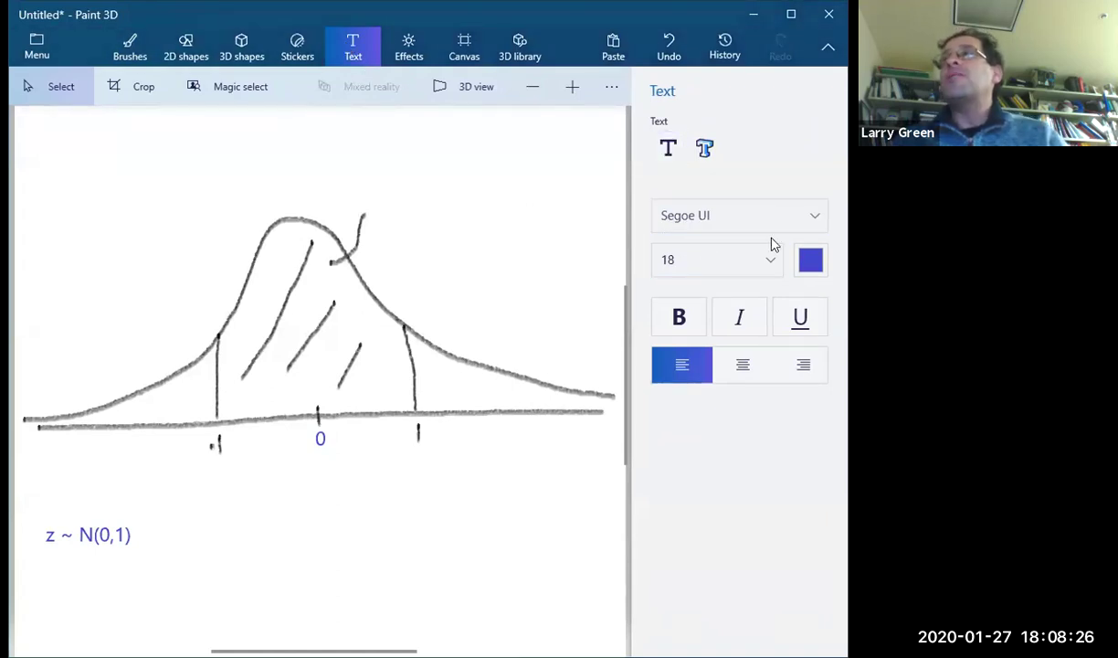
left_click(667, 149)
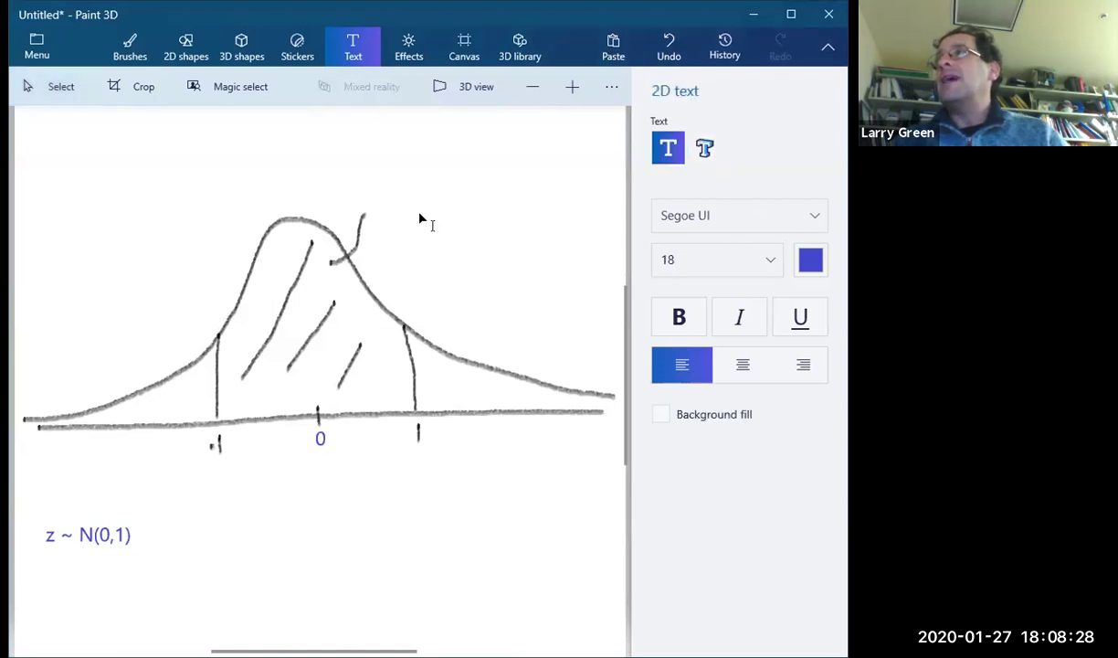
left_click(365, 203)
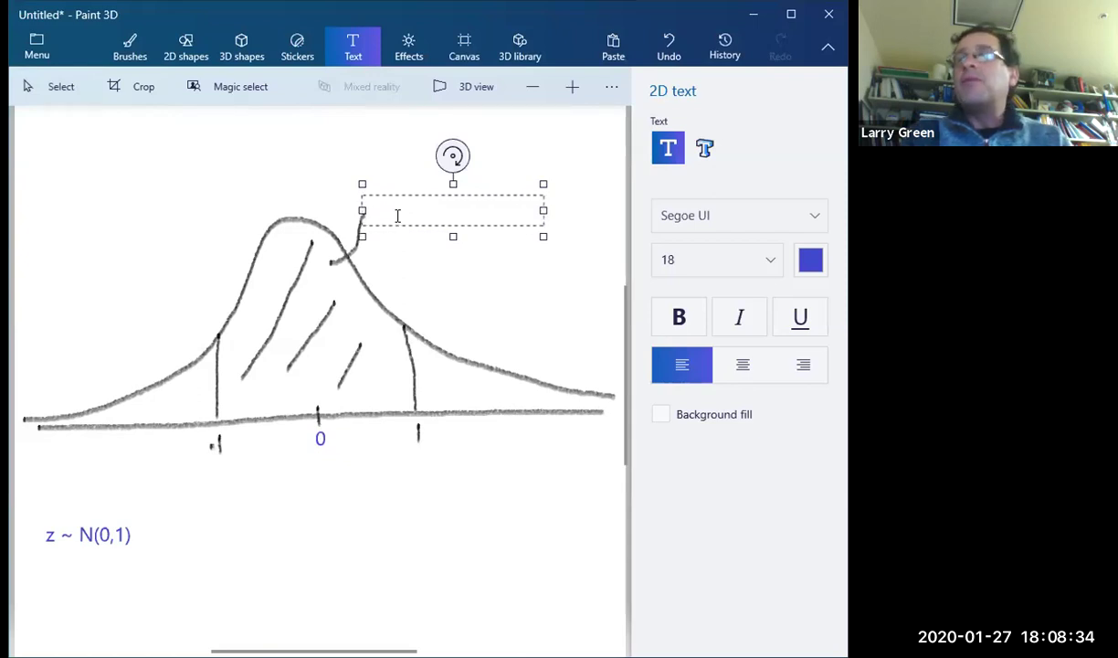
type("0.")
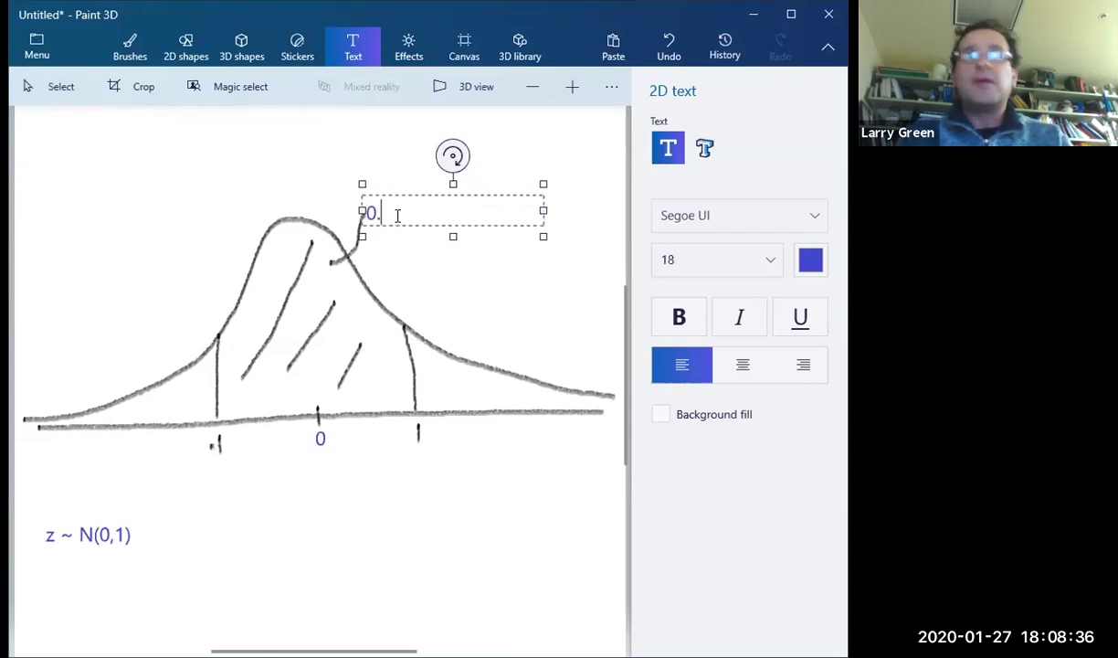
type("68")
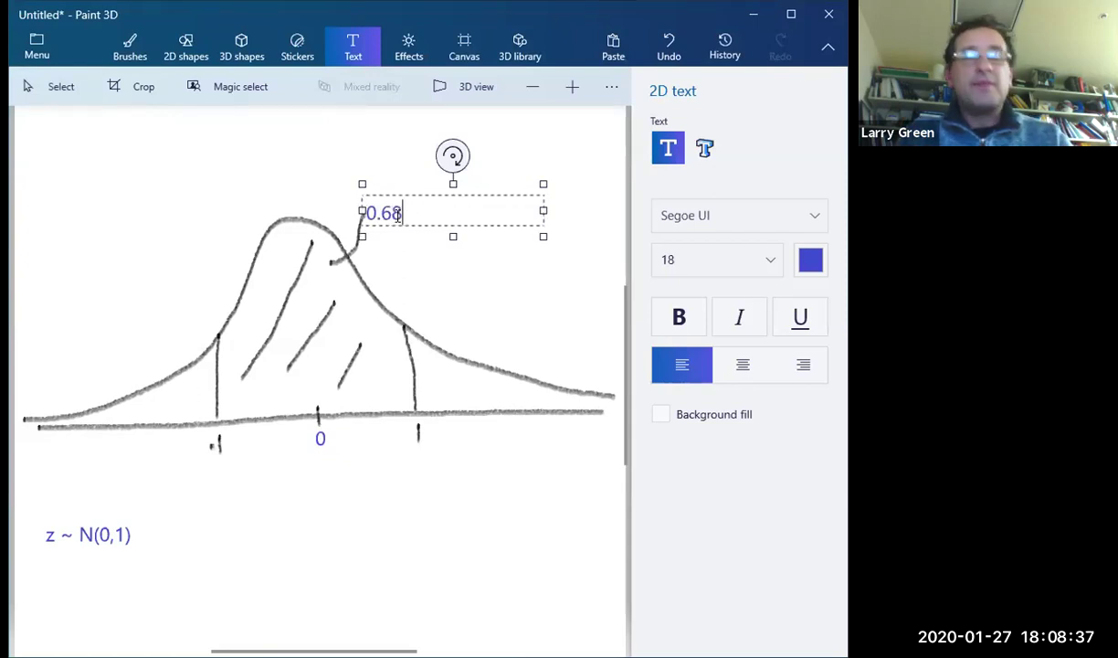
left_click(550, 507)
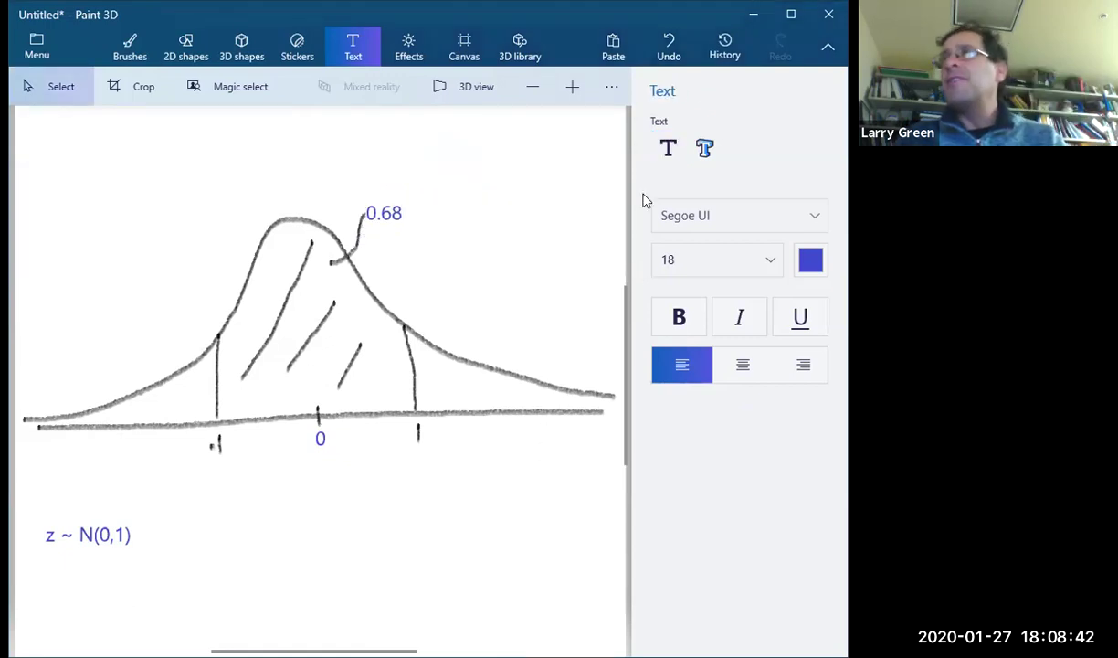
left_click(130, 46)
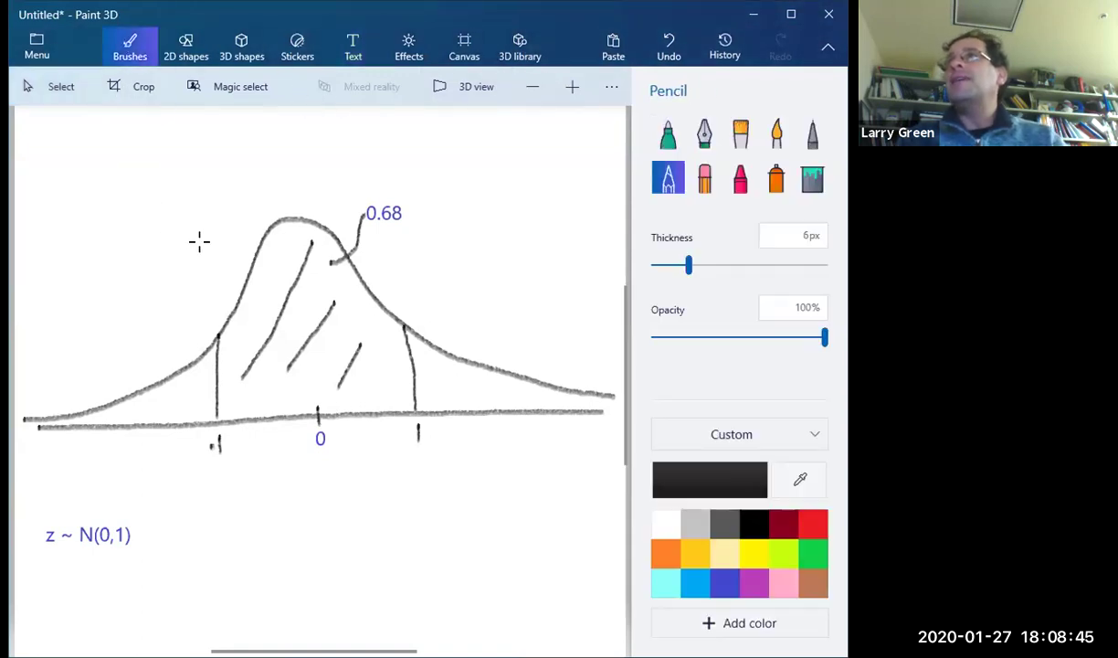
- In red, draw ticks on both tails of the axis and write -2 and 2 beneath them
left_click(812, 528)
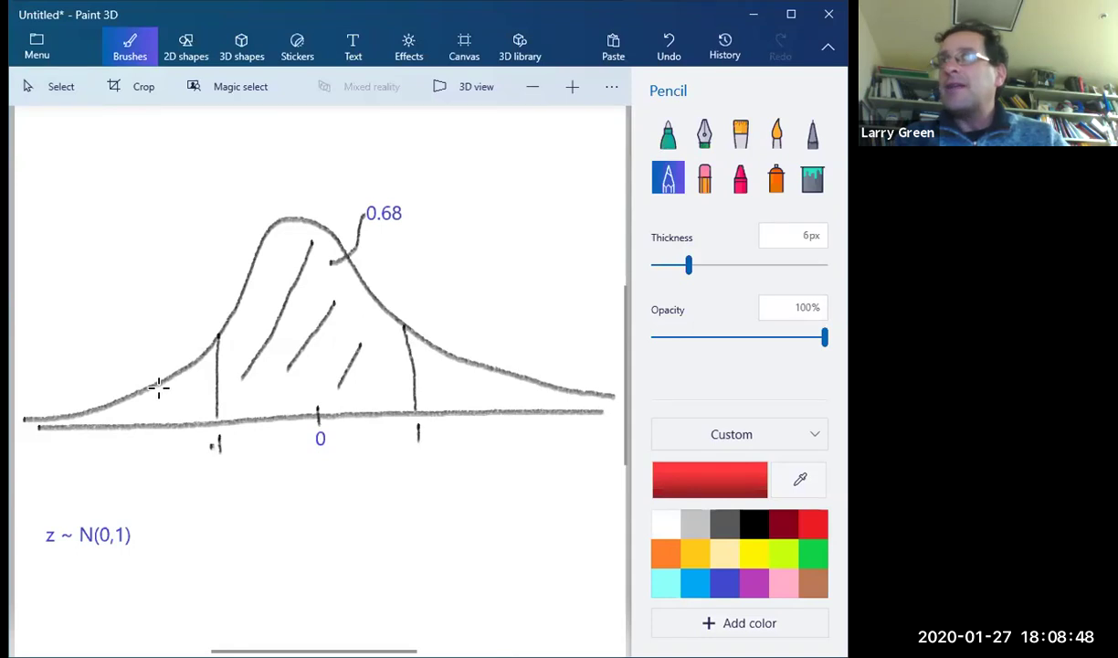
left_click_drag(139, 393, 141, 421)
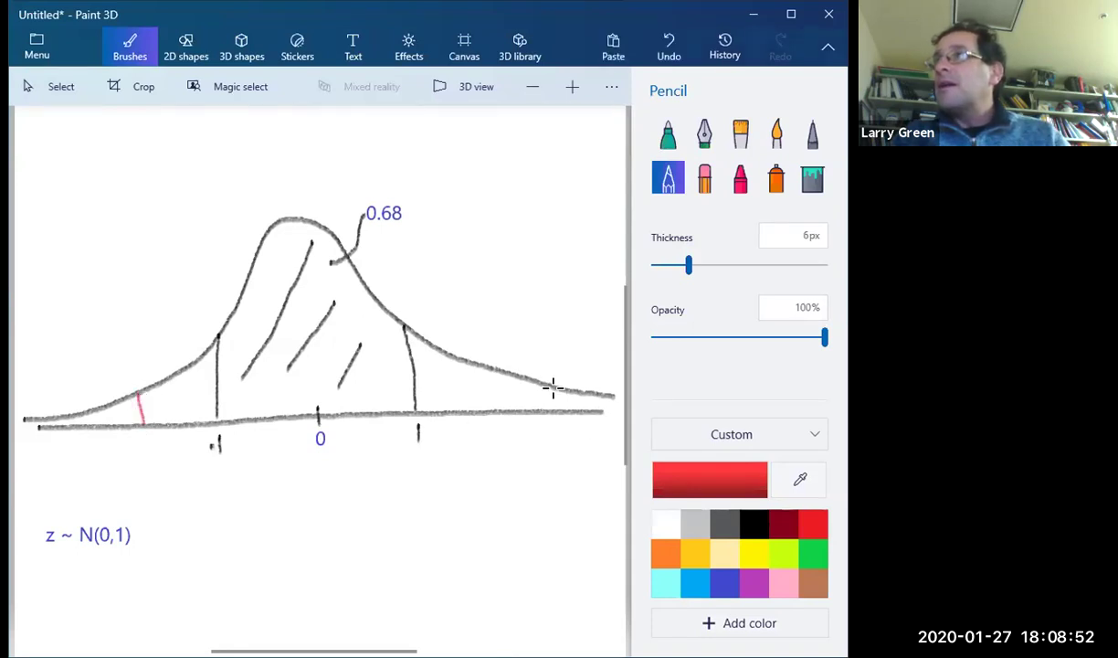
left_click_drag(552, 388, 556, 408)
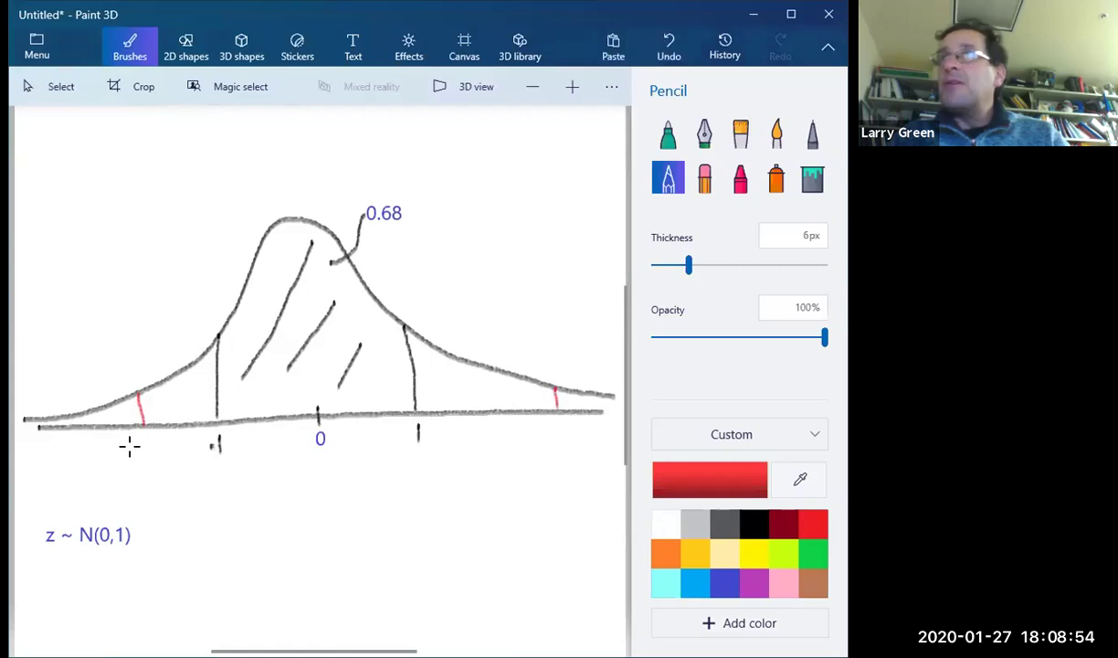
mouse_move(130, 445)
left_mouse_down()
mouse_move(150, 434)
mouse_move(144, 452)
mouse_move(159, 459)
left_mouse_up()
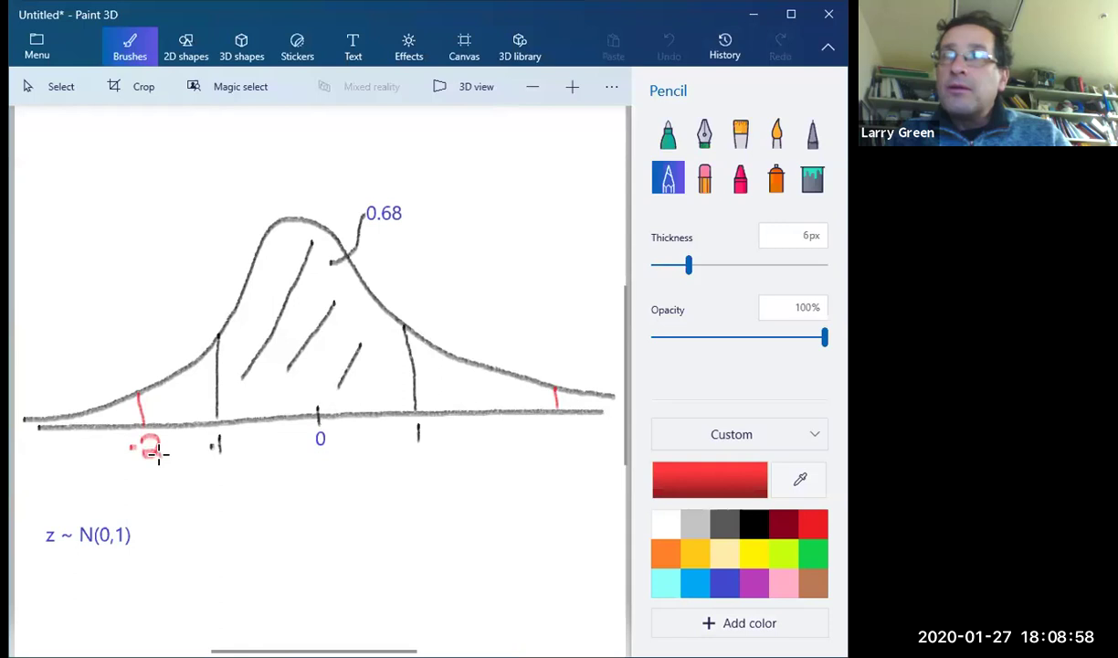
mouse_move(547, 424)
left_mouse_down()
mouse_move(559, 422)
mouse_move(554, 437)
mouse_move(568, 441)
left_mouse_up()
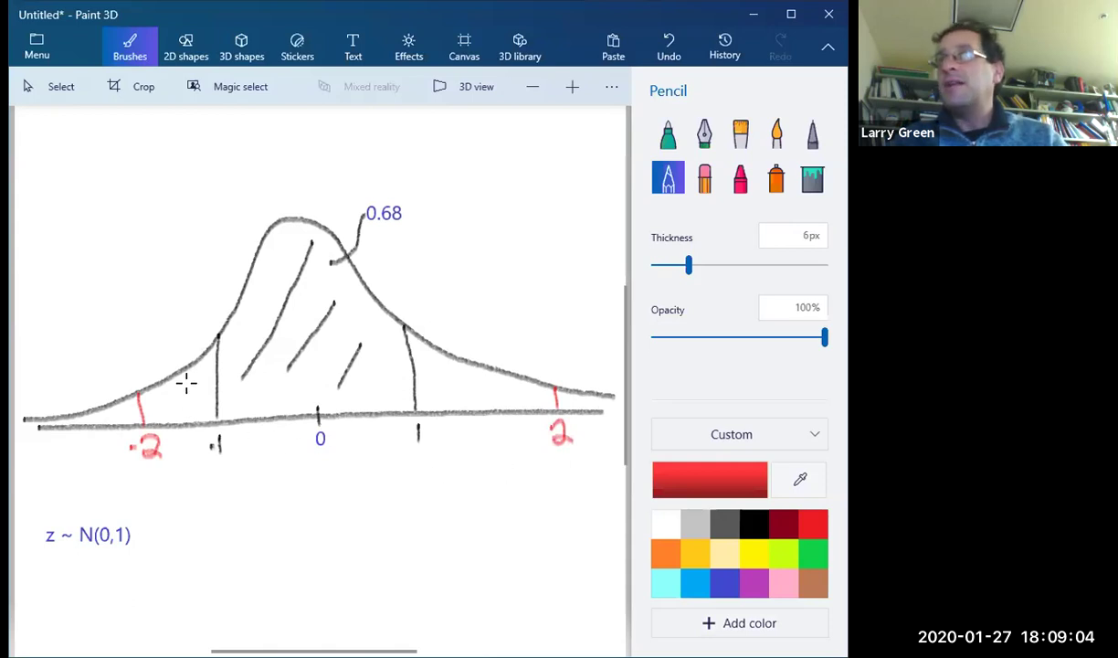
- Hatch the wider region between -2 and 2 with red diagonal strokes
left_click_drag(185, 375, 169, 423)
left_click_drag(262, 318, 236, 411)
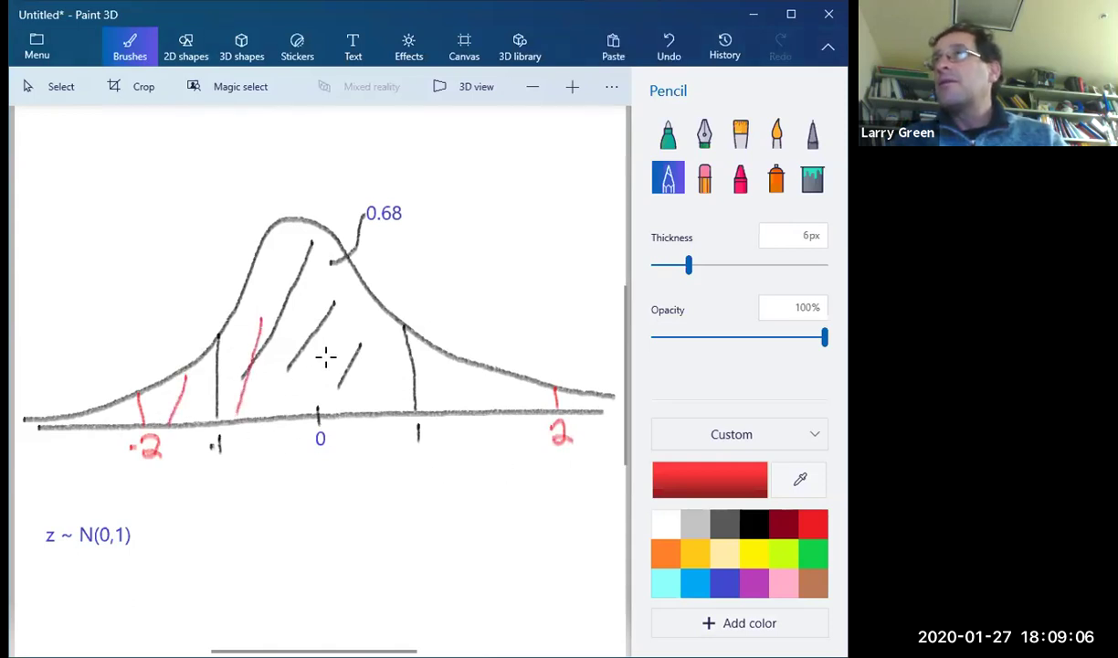
left_click_drag(348, 297, 318, 402)
left_click_drag(423, 339, 401, 395)
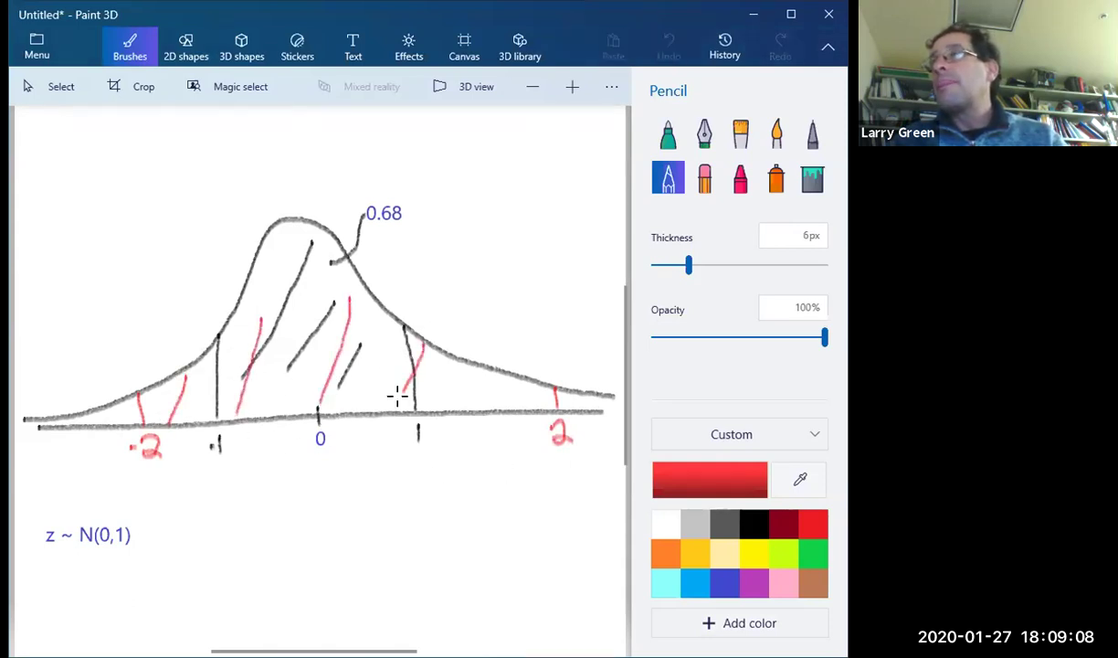
left_click_drag(512, 385, 505, 400)
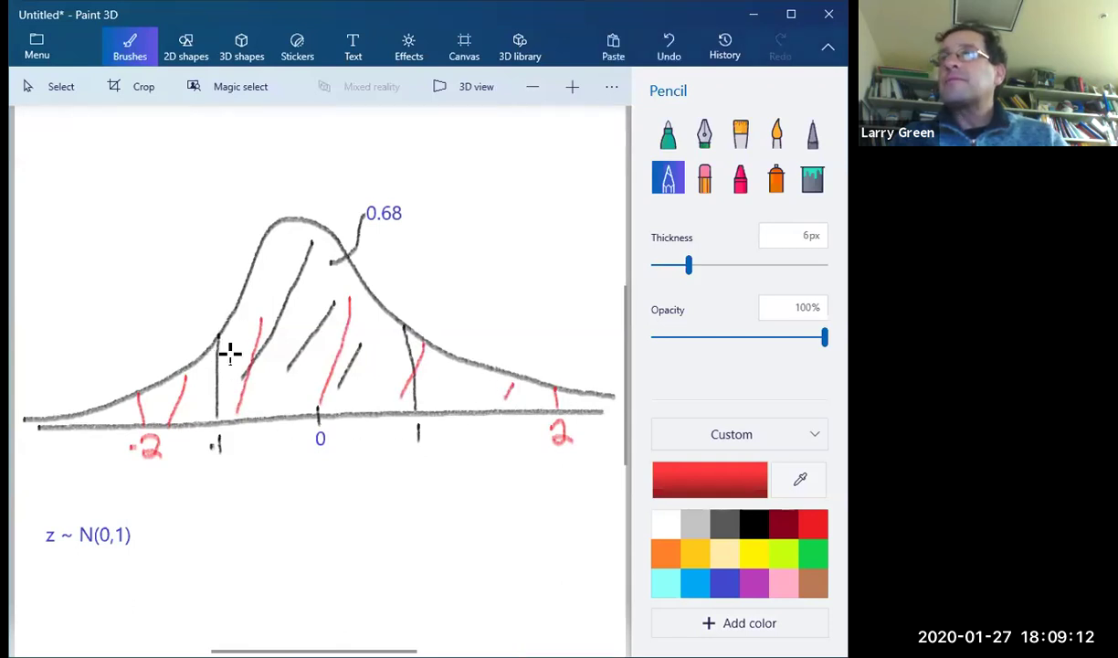
left_click_drag(220, 346, 195, 307)
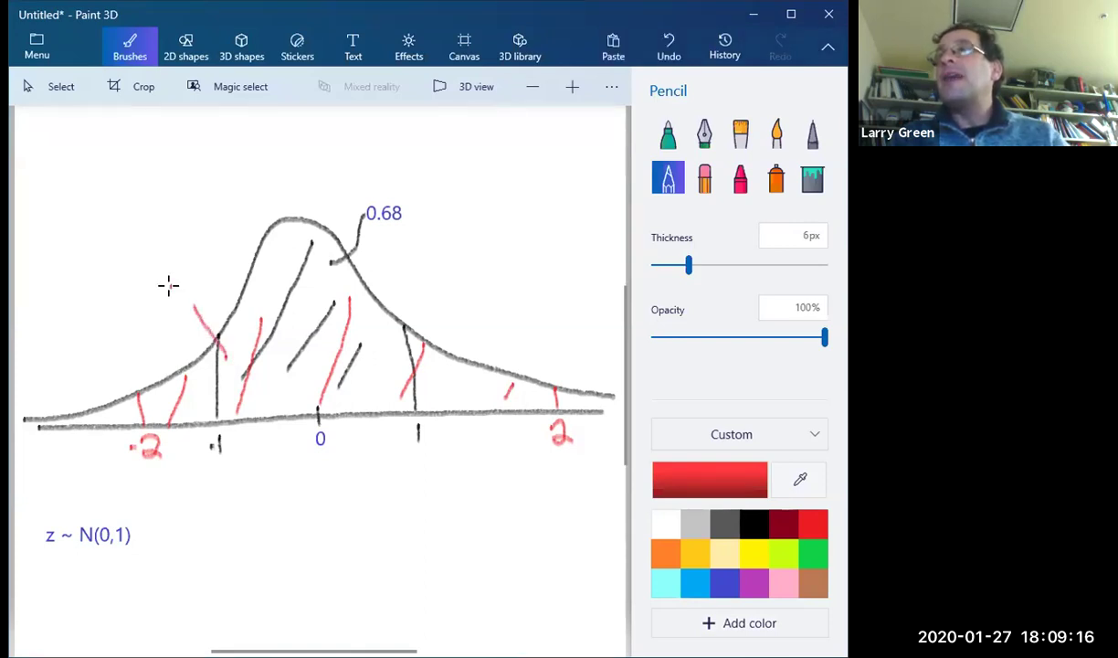
left_click(170, 286)
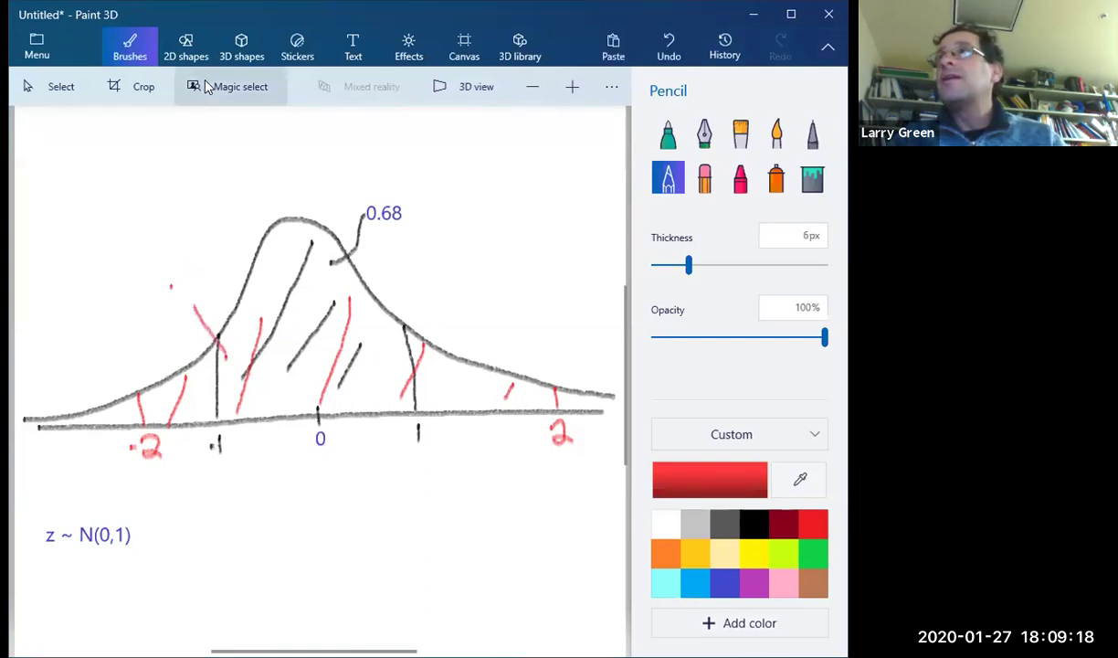
- Add red 2D text '0.95' above the curve's left slope and nudge it into place
left_click(353, 42)
left_click(668, 151)
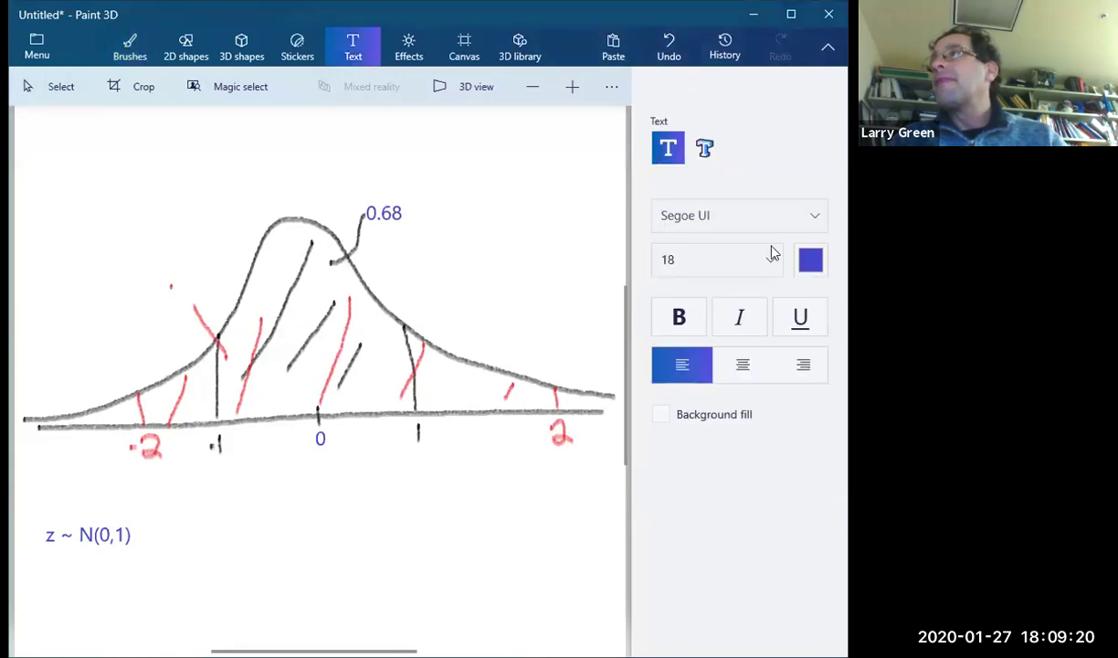
left_click(810, 261)
left_click(797, 321)
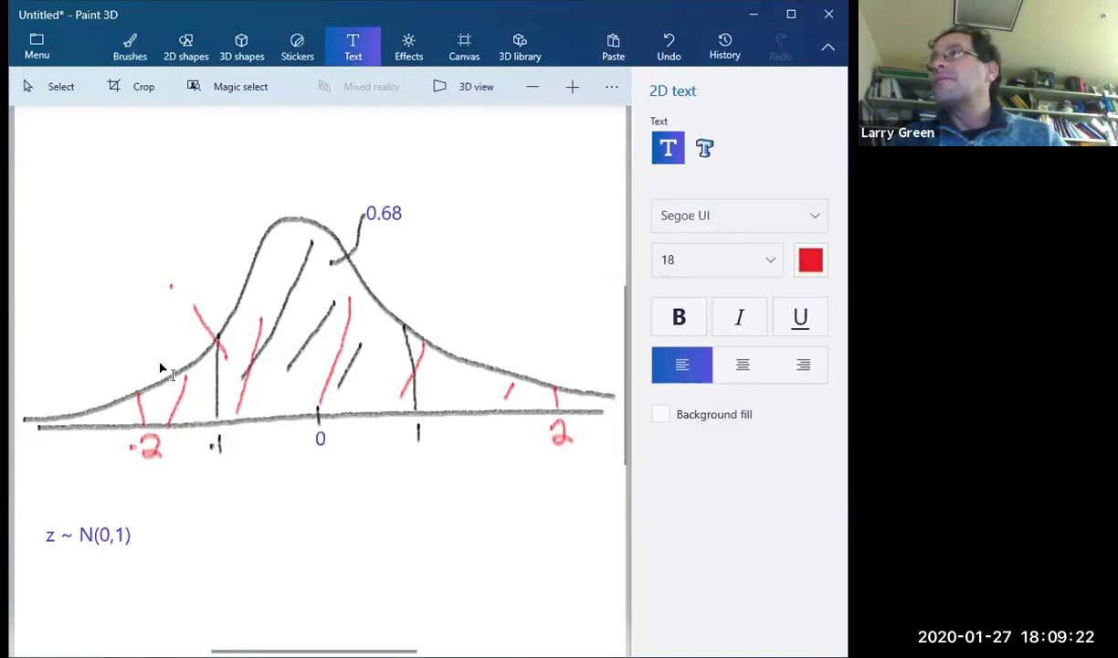
left_click(174, 292)
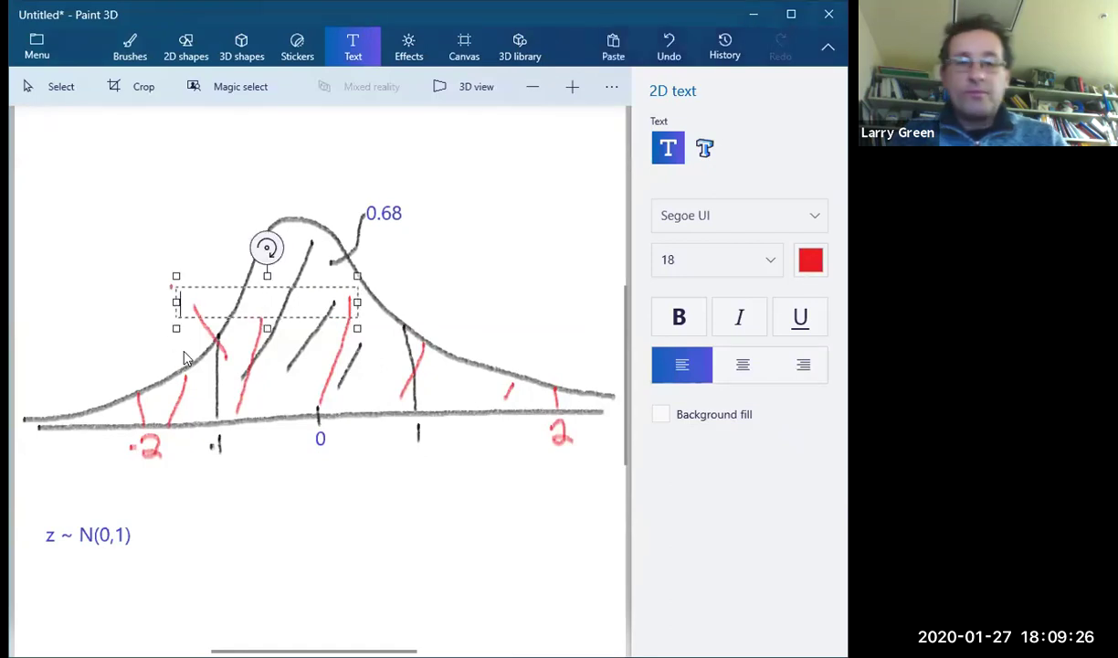
type("0.9")
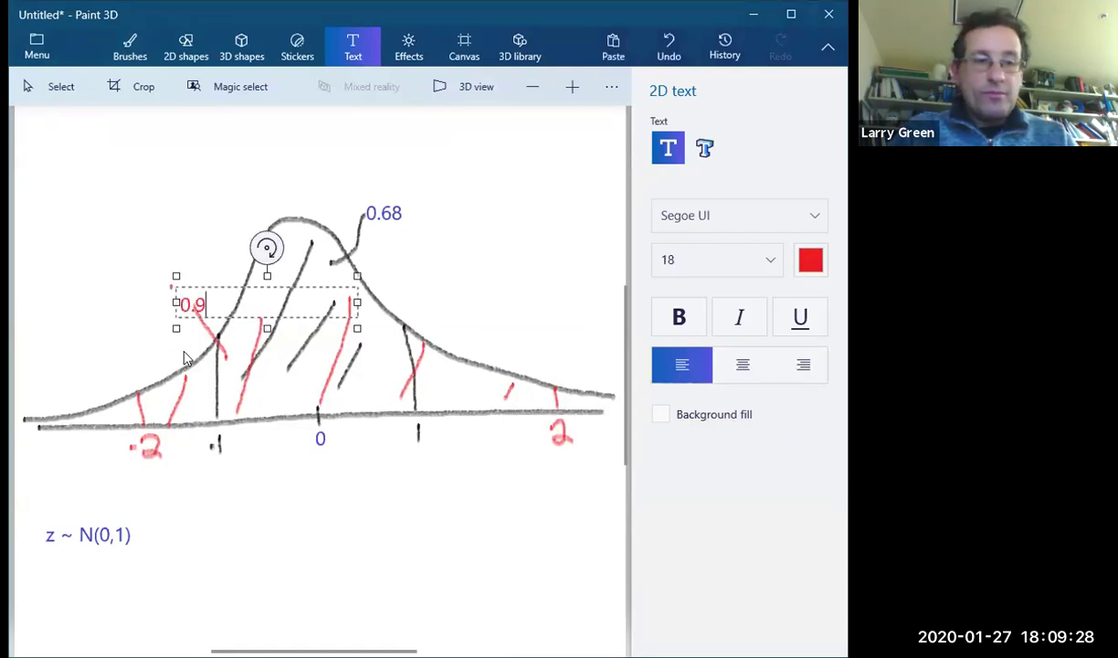
type("5")
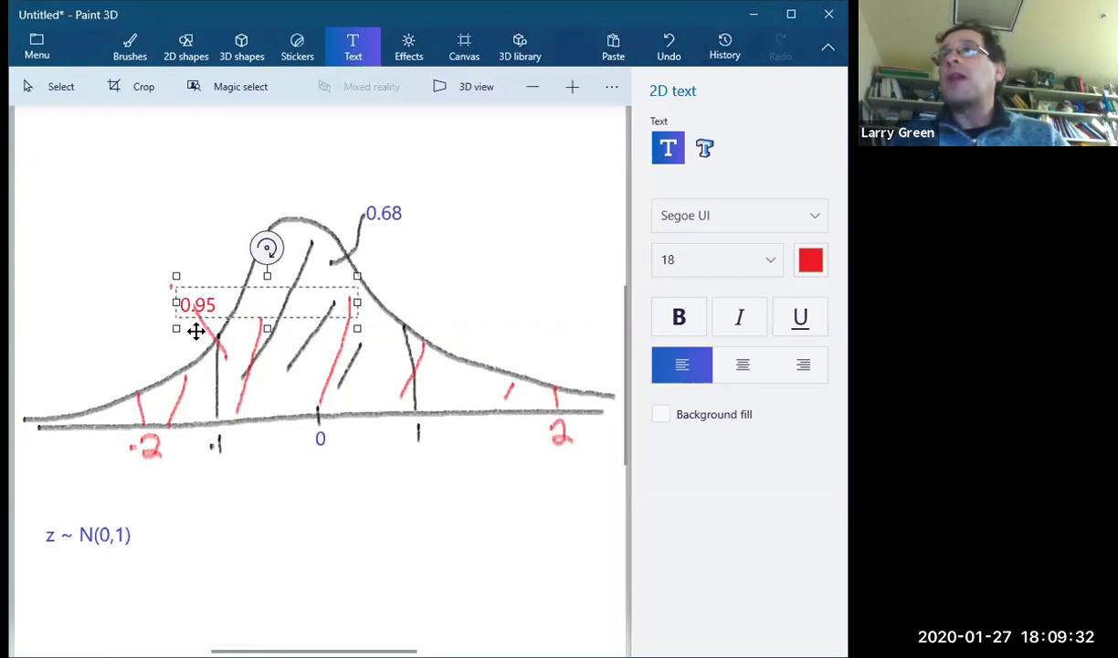
left_click_drag(196, 330, 191, 319)
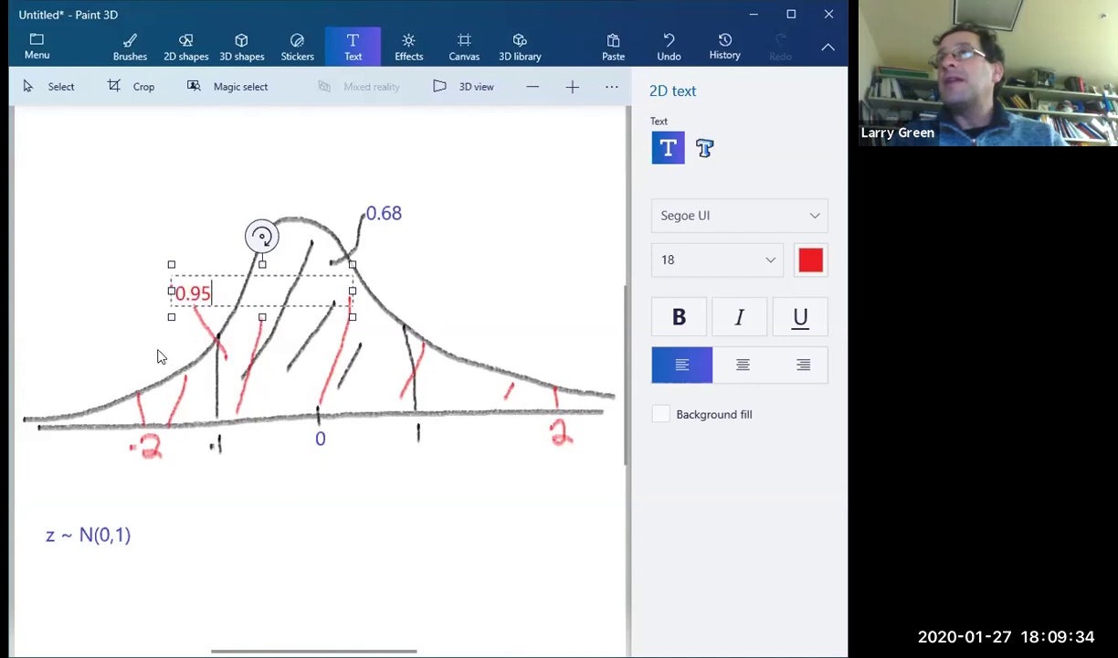
left_click(116, 420)
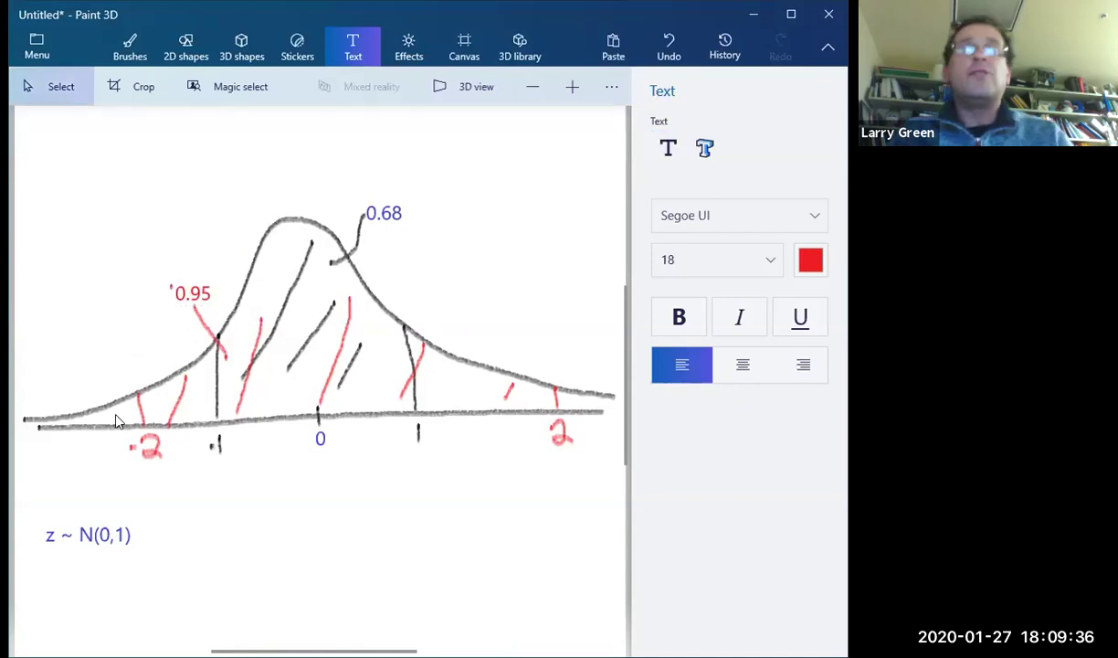